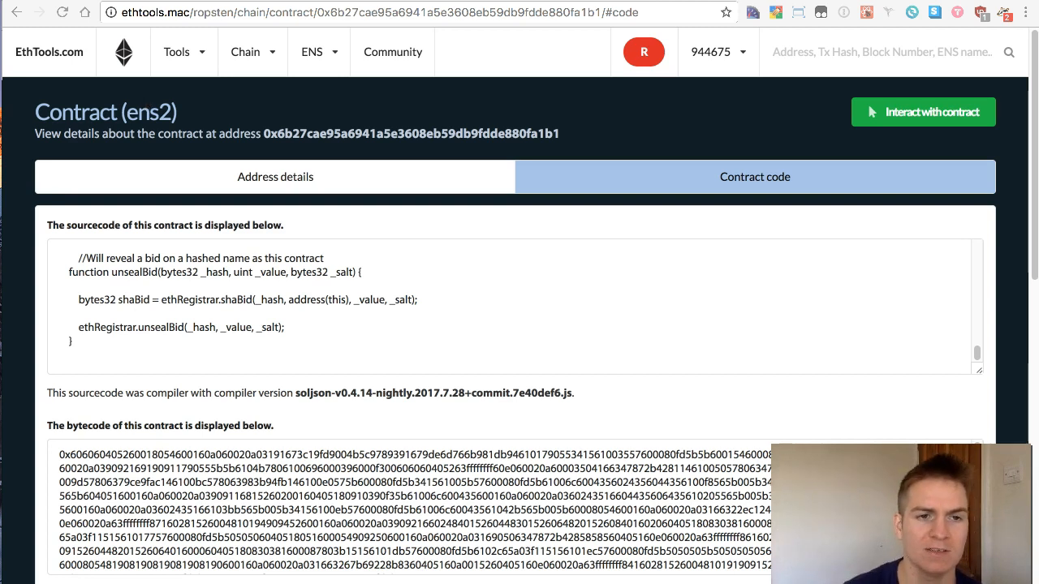
# Examine the contract's unsealBid source code and the Secret Checker's inputs, hashes and payload data for the contracttest domain.
pyautogui.click(160, 274)
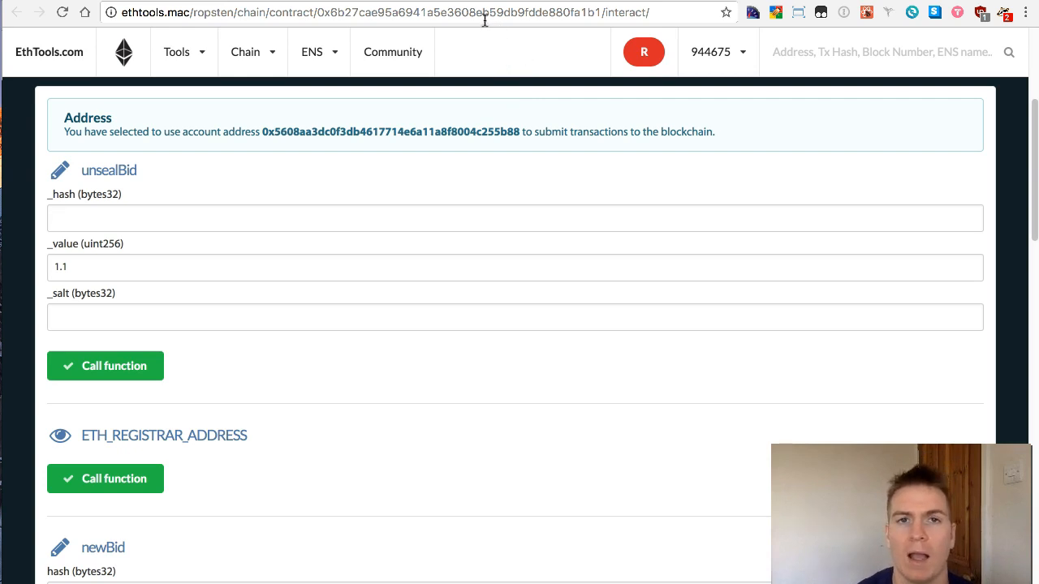
pyautogui.hotkey('ctrl', 'Tab')
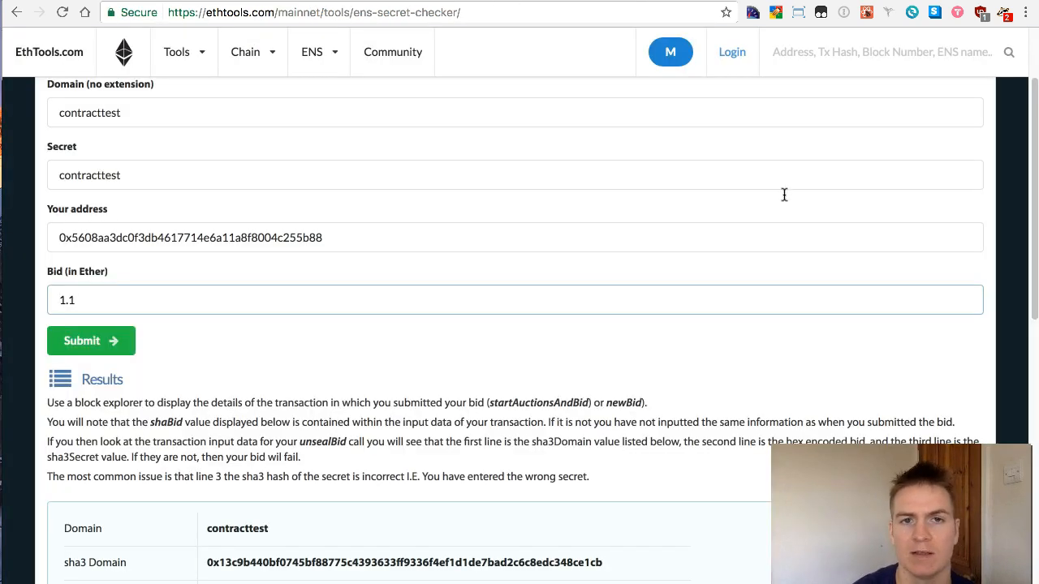
pyautogui.scroll(2, 1032, 303)
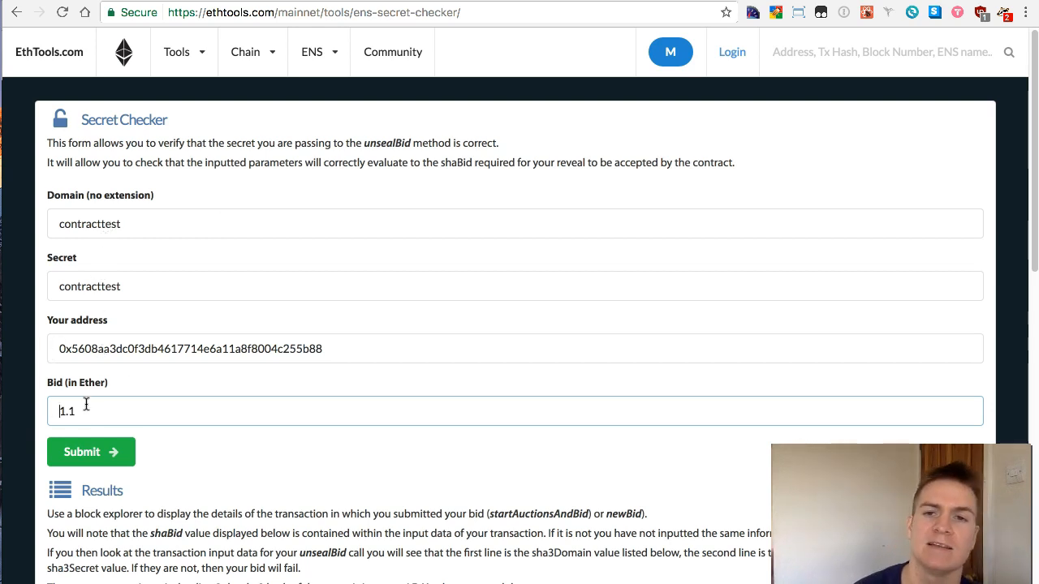
pyautogui.scroll(-4, 858, 112)
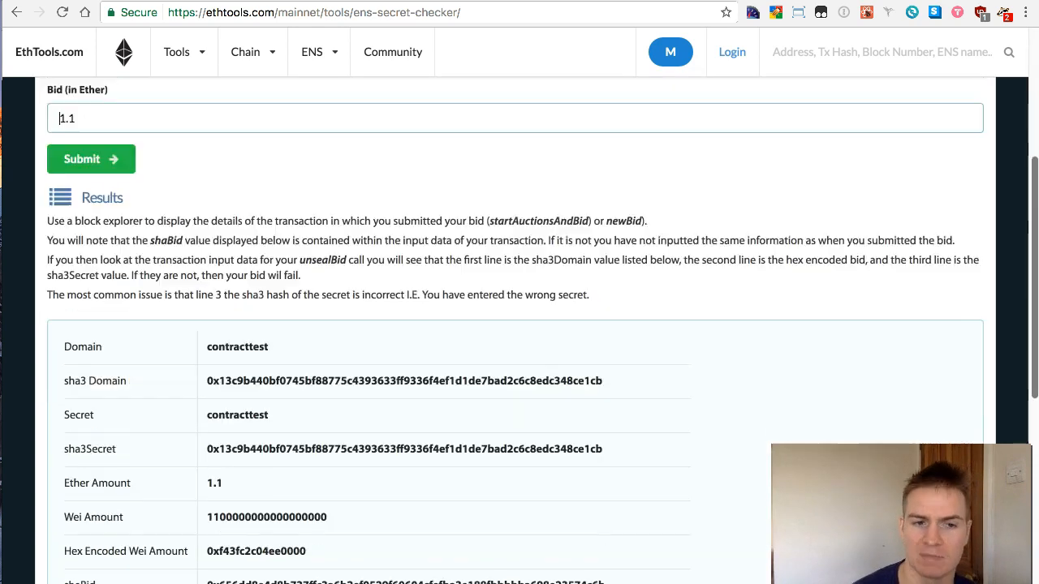
pyautogui.scroll(-3, 488, 233)
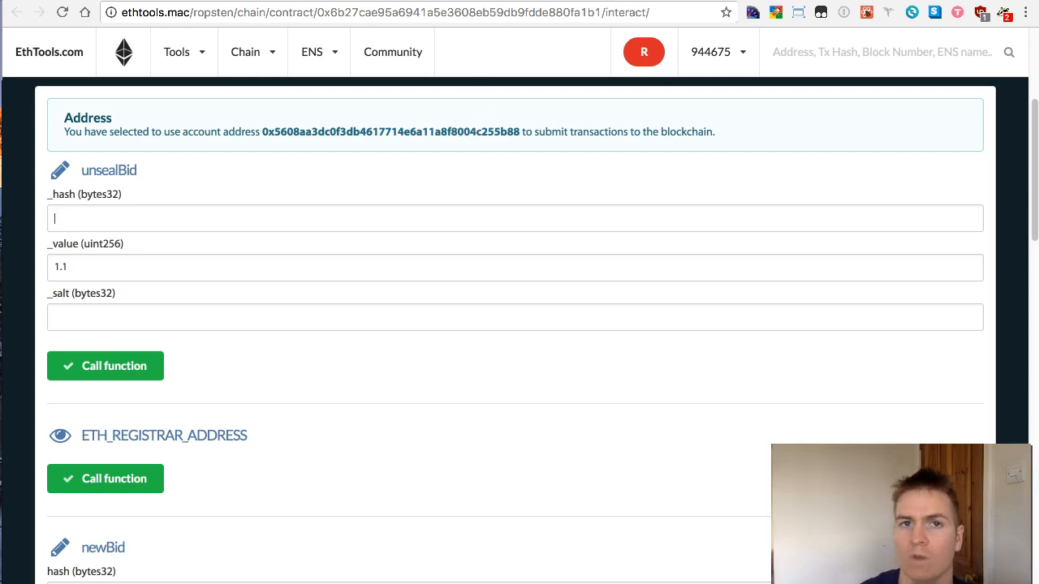
pyautogui.hotkey('ctrl', 'Tab')
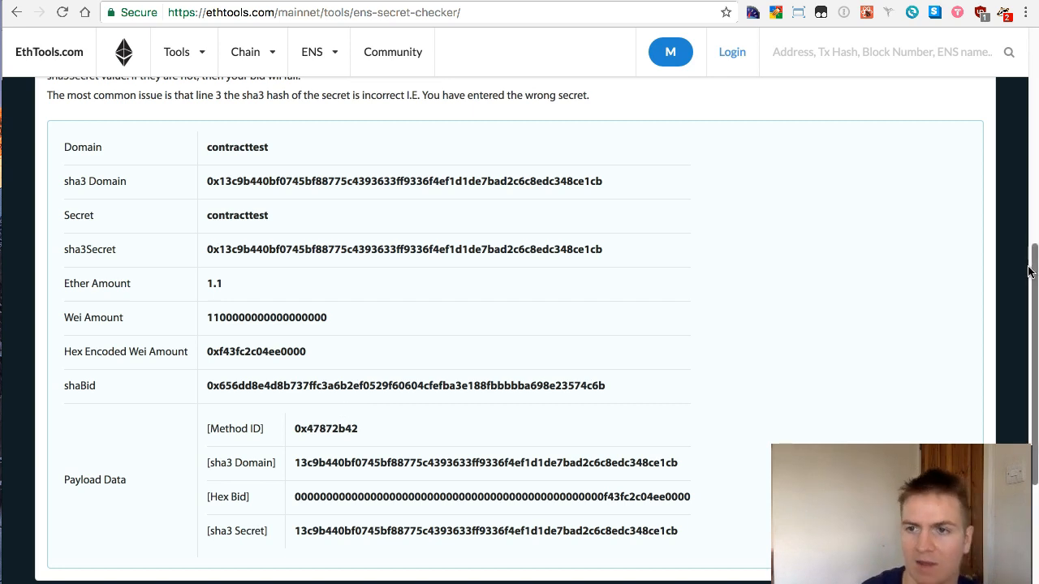
pyautogui.scroll(1, 1033, 267)
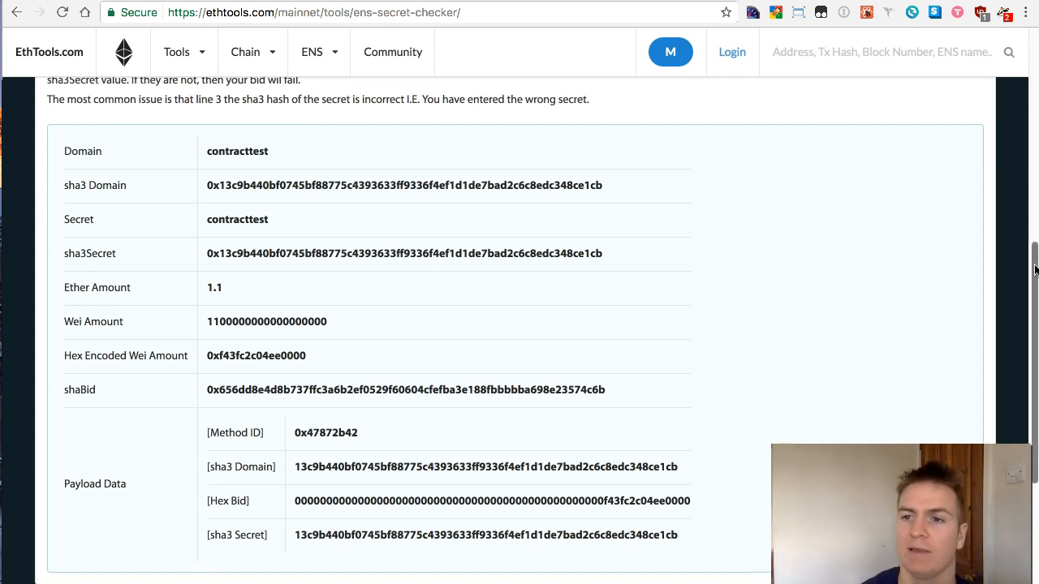
pyautogui.moveTo(1033, 268); pyautogui.dragTo(1018, 45)
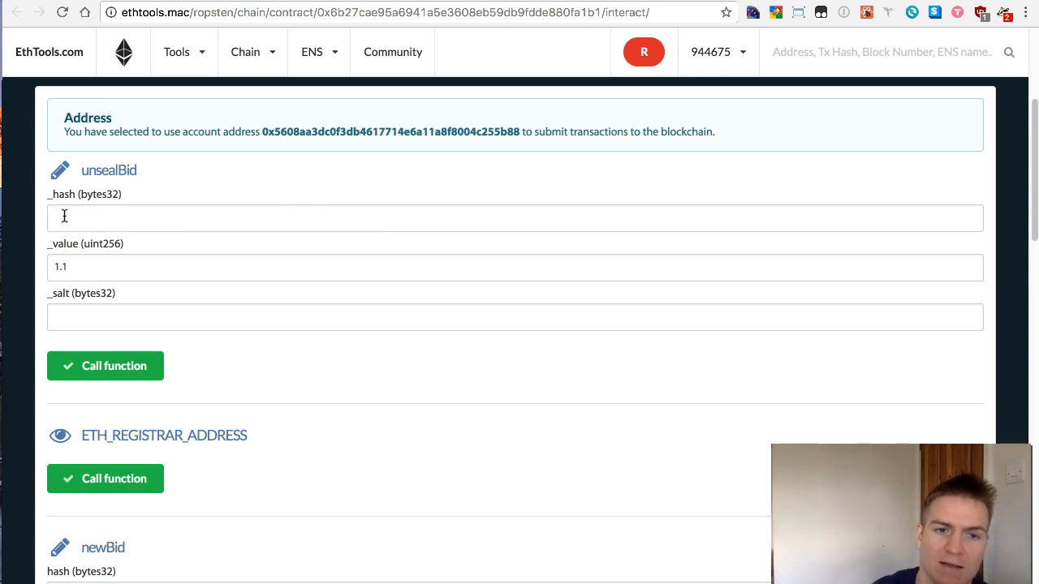
# Fill unsealBid's _hash field with the placeholder 0xhash and its _salt field with the plain-text bid secret.
pyautogui.write('0x')
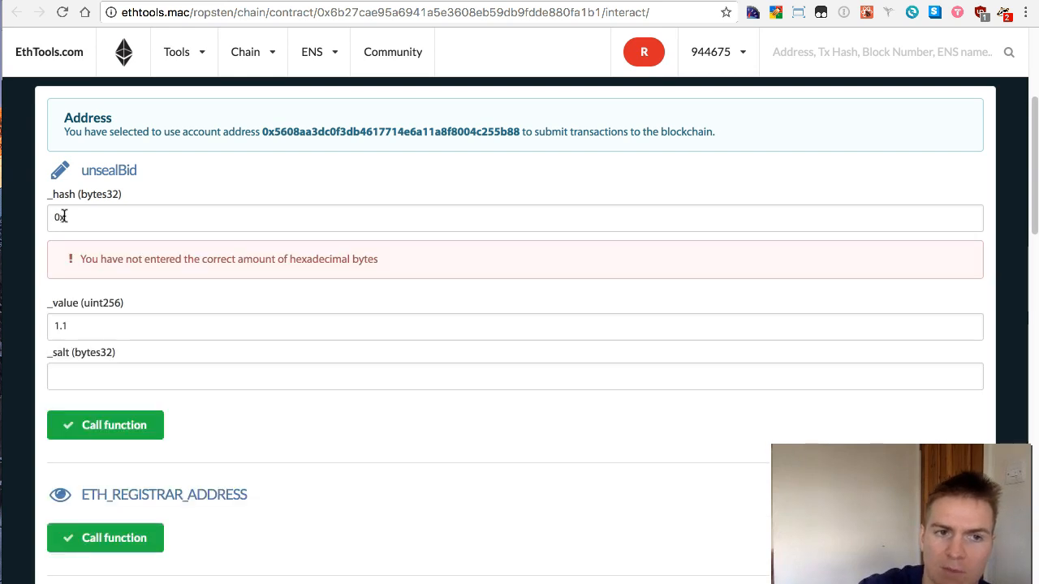
pyautogui.write('hash')
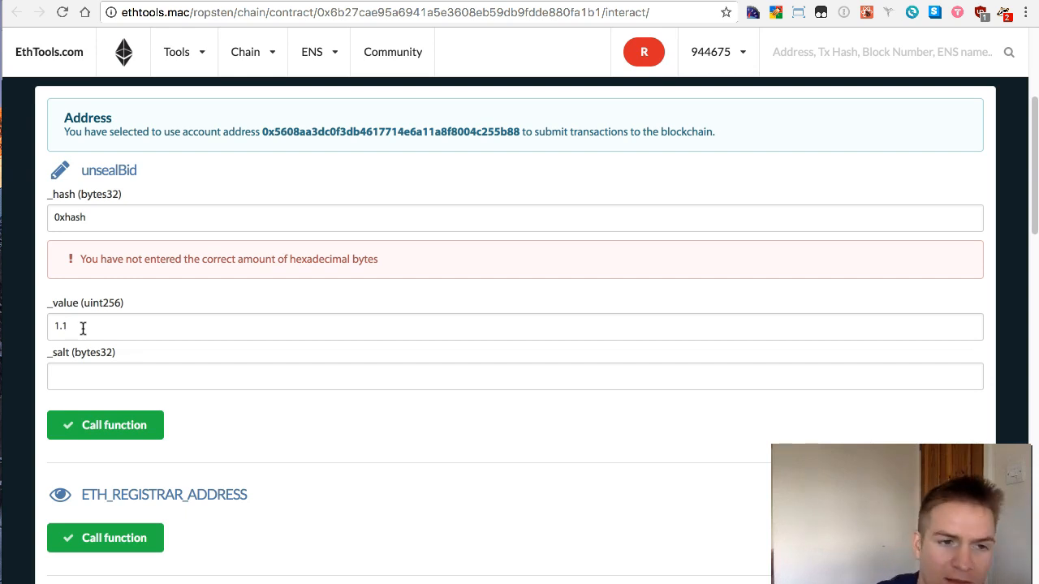
pyautogui.click(81, 382)
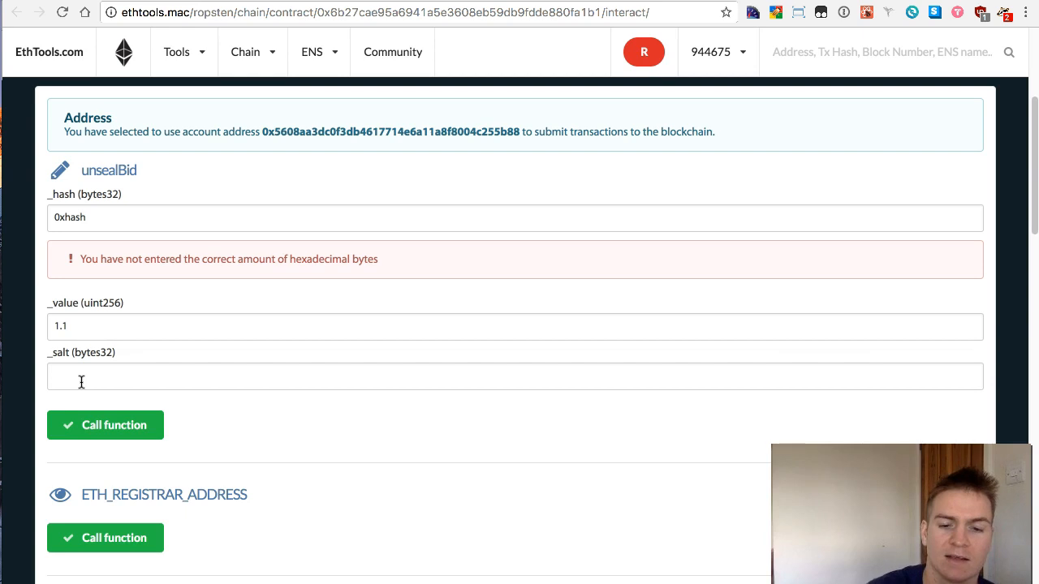
pyautogui.write('contracttre')
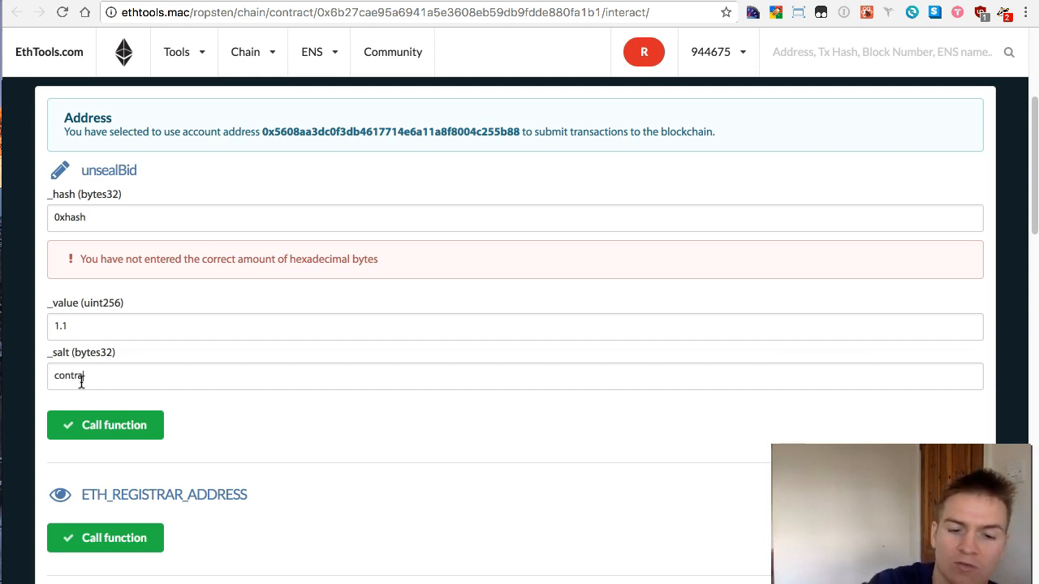
pyautogui.press('BackSpace')
pyautogui.press('BackSpace')
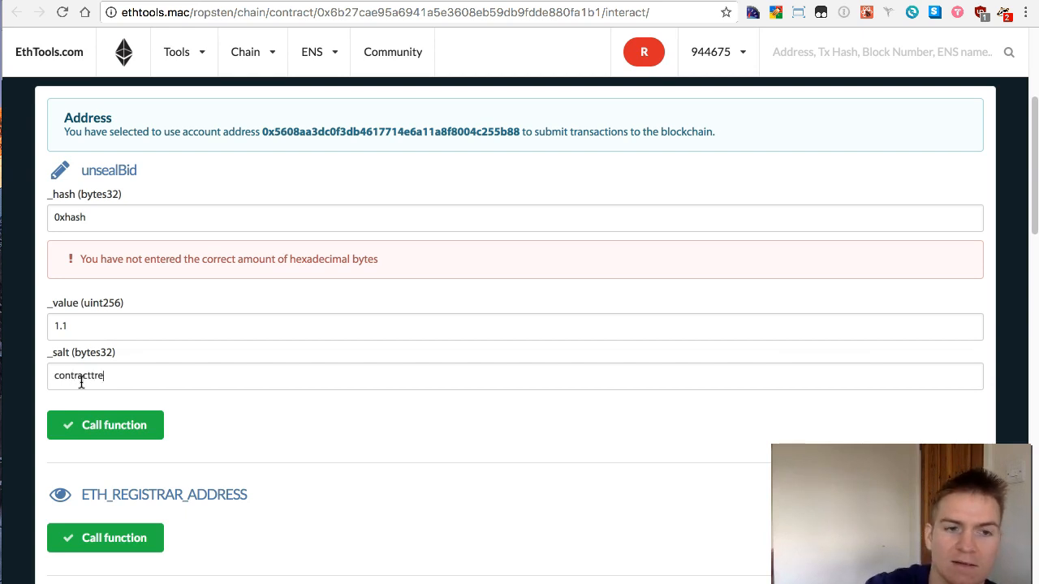
pyautogui.write('est')
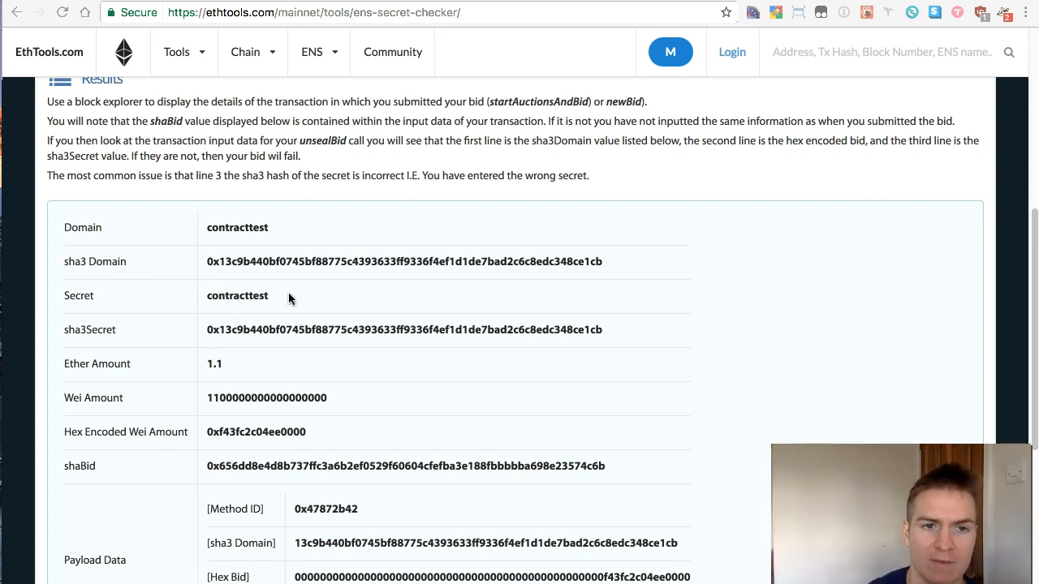
# Replace the contents of unsealBid's _hash and _salt fields with the sha3 Domain hash copied from the Secret Checker.
pyautogui.doubleClick(261, 263)
pyautogui.press('super+c')
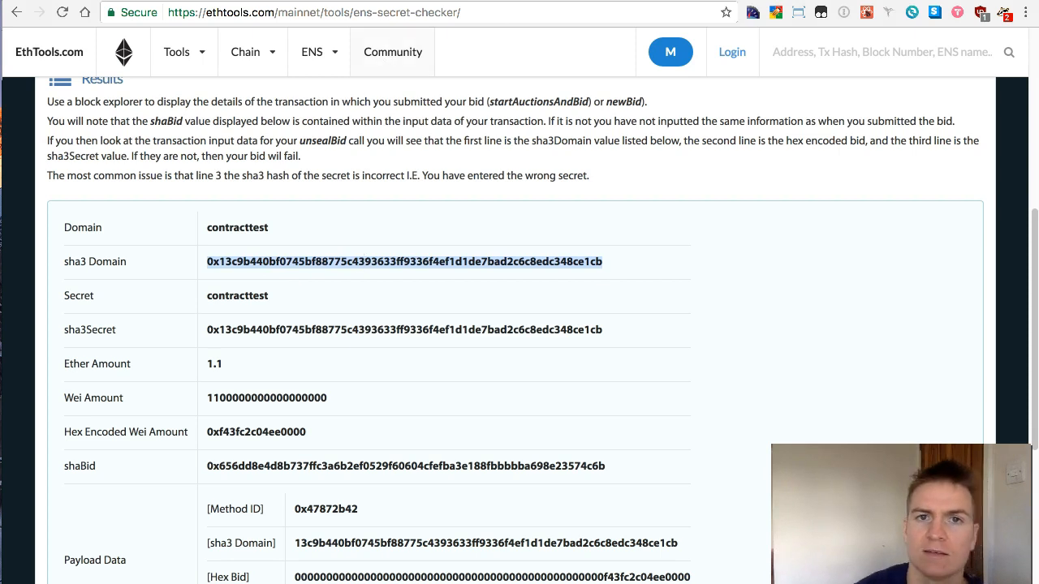
pyautogui.hotkey('ctrl', 'Tab')
pyautogui.click(242, 212)
pyautogui.moveTo(119, 219); pyautogui.dragTo(14, 210)
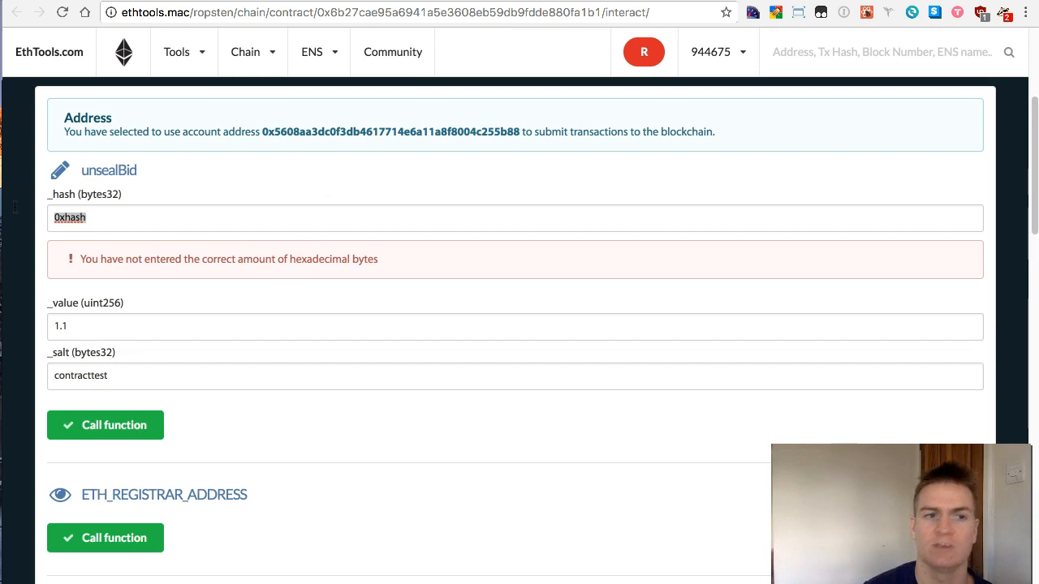
pyautogui.press('super+v')
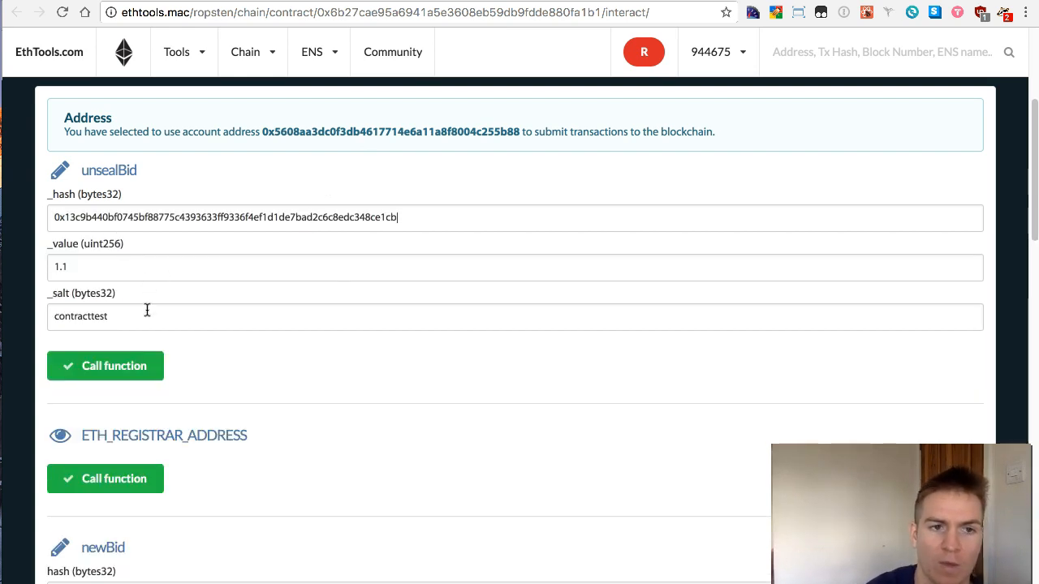
pyautogui.moveTo(146, 313); pyautogui.dragTo(50, 316)
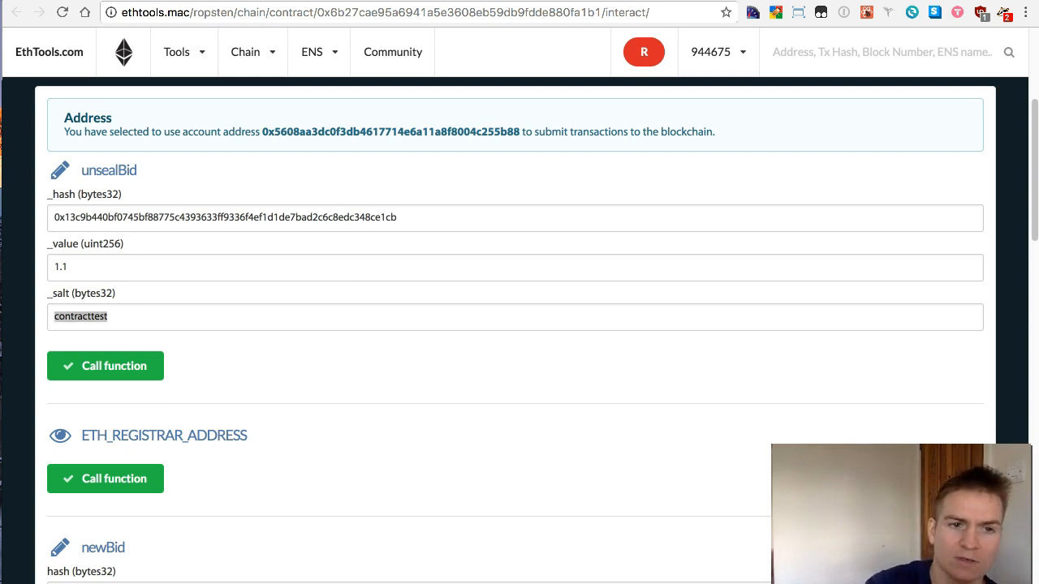
pyautogui.press('super+v')
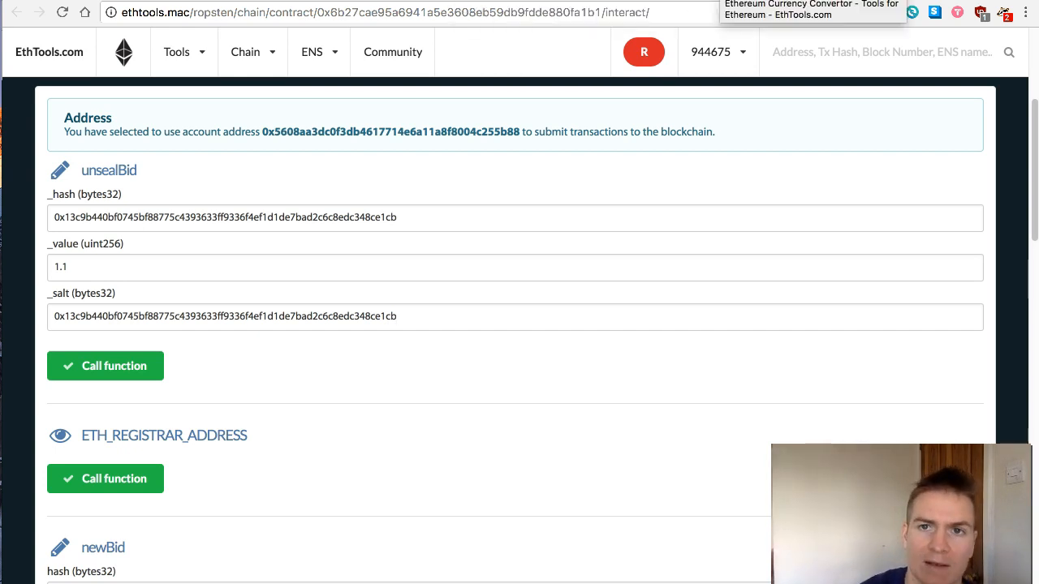
pyautogui.hotkey('ctrl', 'Tab')
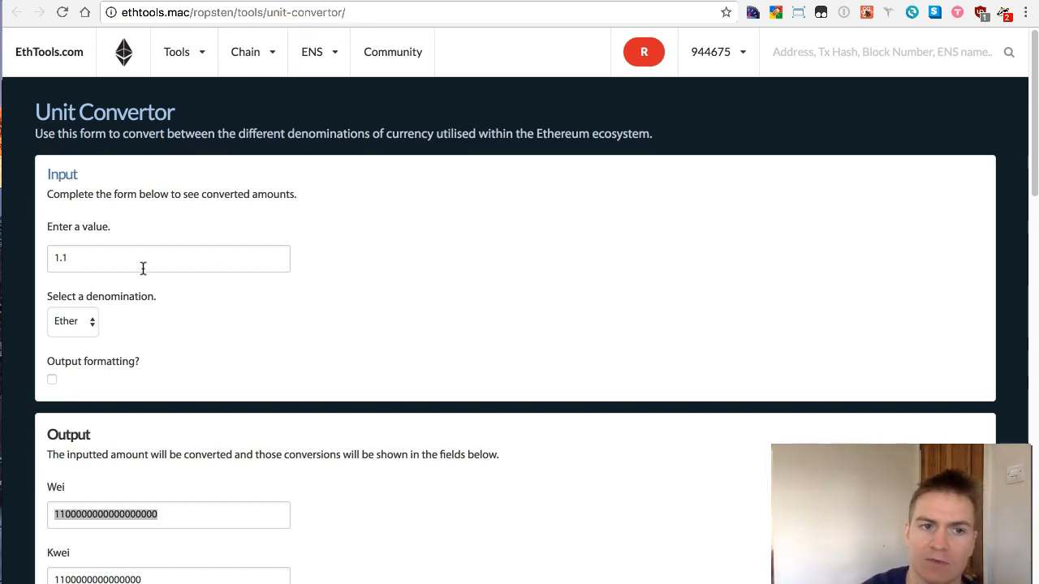
pyautogui.click(102, 514)
pyautogui.doubleClick(102, 514)
pyautogui.rightClick(102, 514)
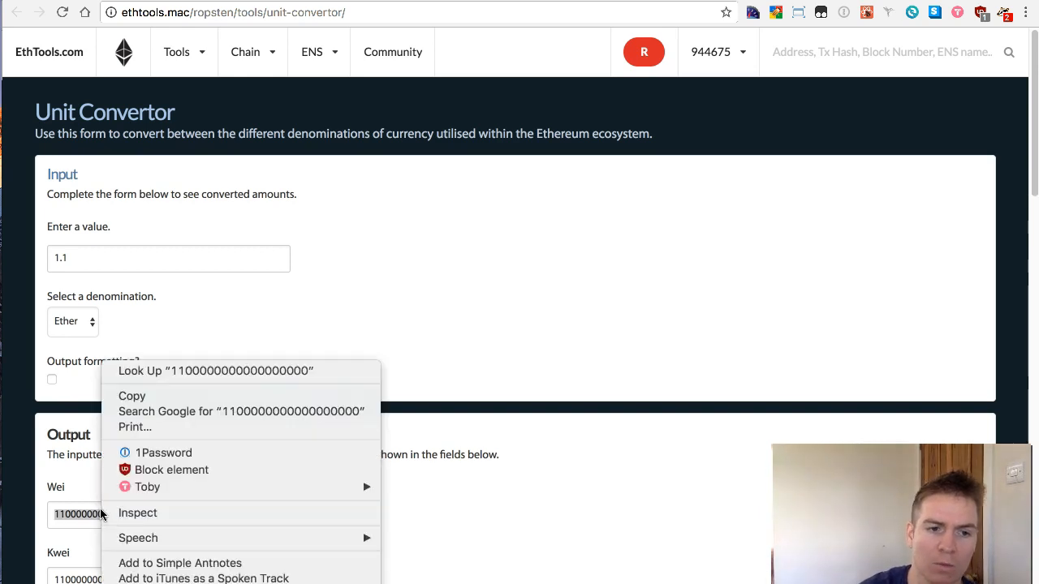
pyautogui.click(131, 396)
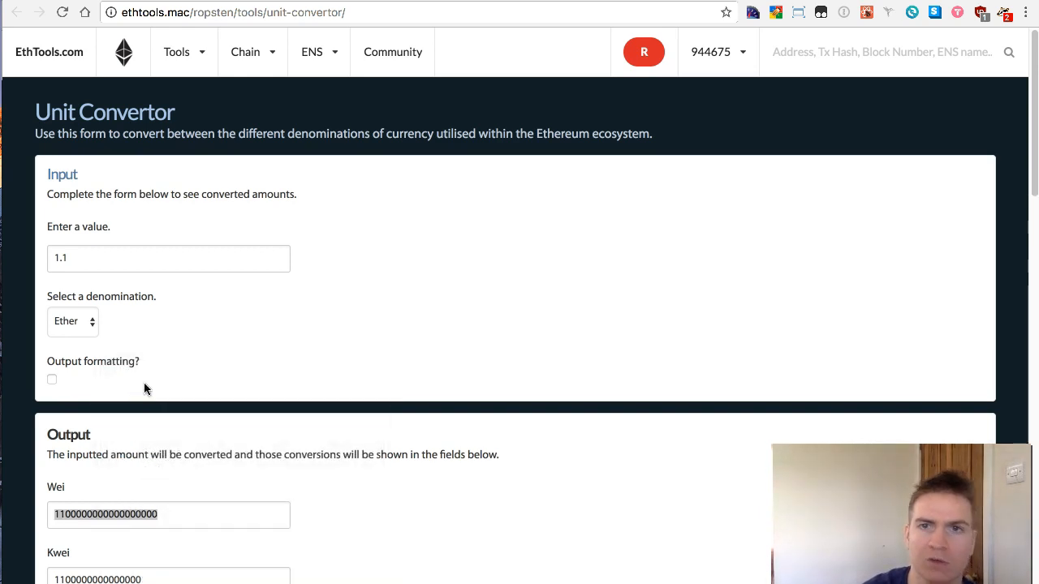
pyautogui.hotkey('ctrl', 'Tab')
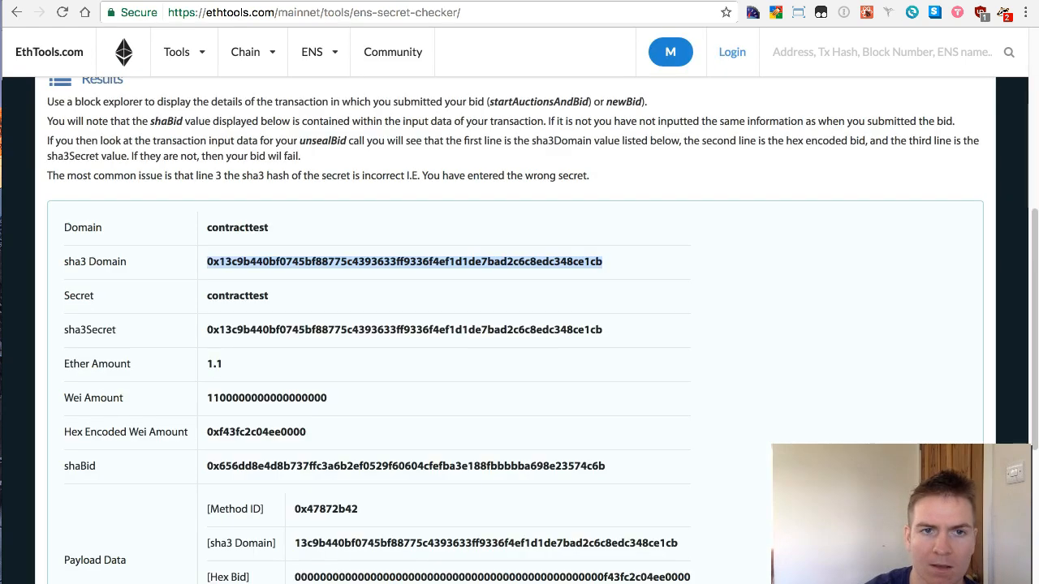
pyautogui.hotkey('ctrl', 'Tab')
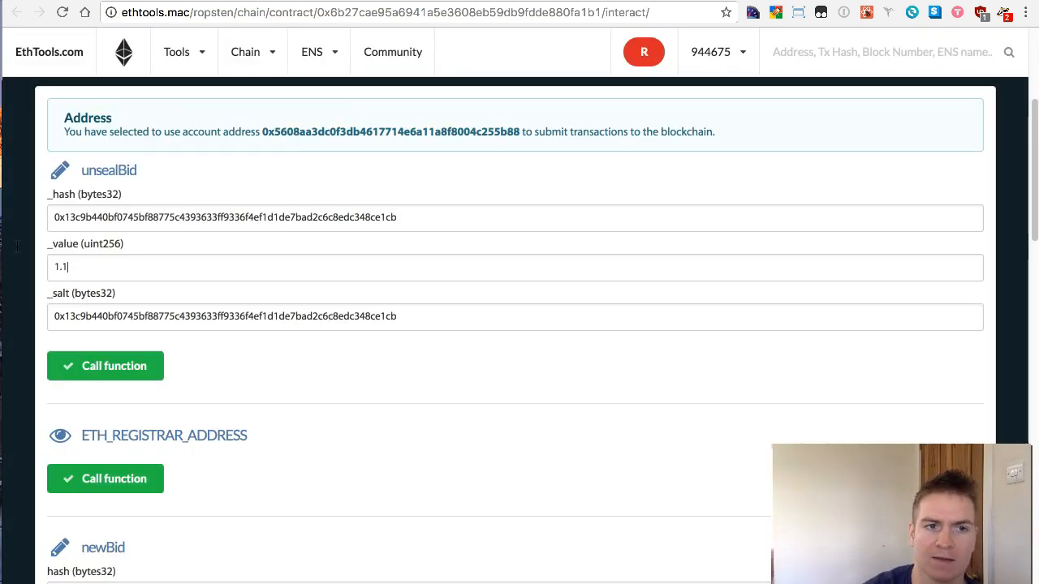
pyautogui.moveTo(116, 271); pyautogui.dragTo(18, 247)
pyautogui.hotkey('ctrl', 'v')
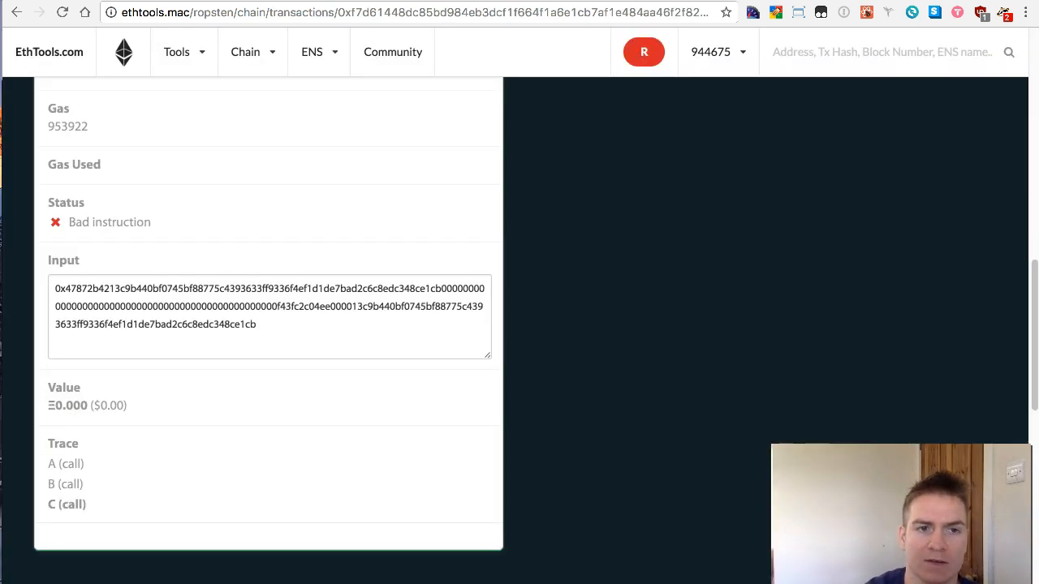
# Compare the internal transaction's call addresses and input data with the Secret Checker's payload data, and return to the unsealBid form.
pyautogui.moveTo(1029, 346); pyautogui.dragTo(1015, 75)
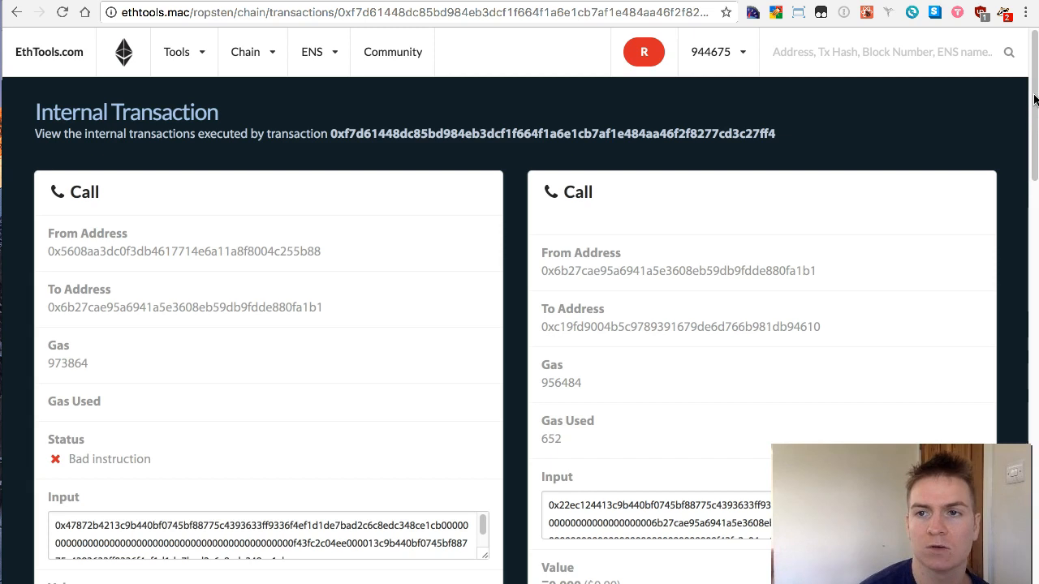
pyautogui.moveTo(1034, 99)
pyautogui.mouseDown()
pyautogui.moveTo(1036, 365)
pyautogui.moveTo(1033, 285)
pyautogui.mouseUp()
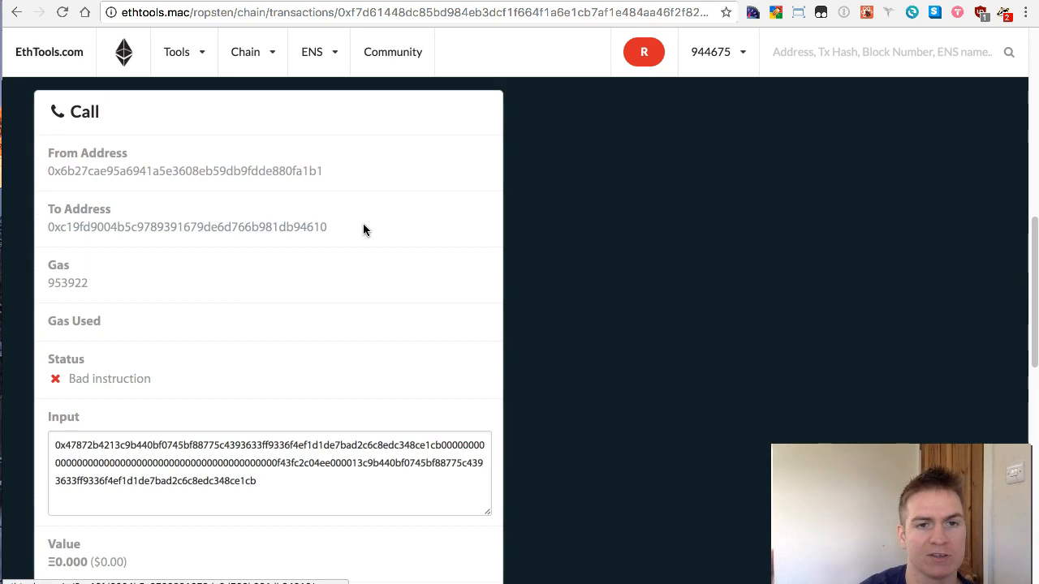
pyautogui.moveTo(328, 227); pyautogui.dragTo(146, 292)
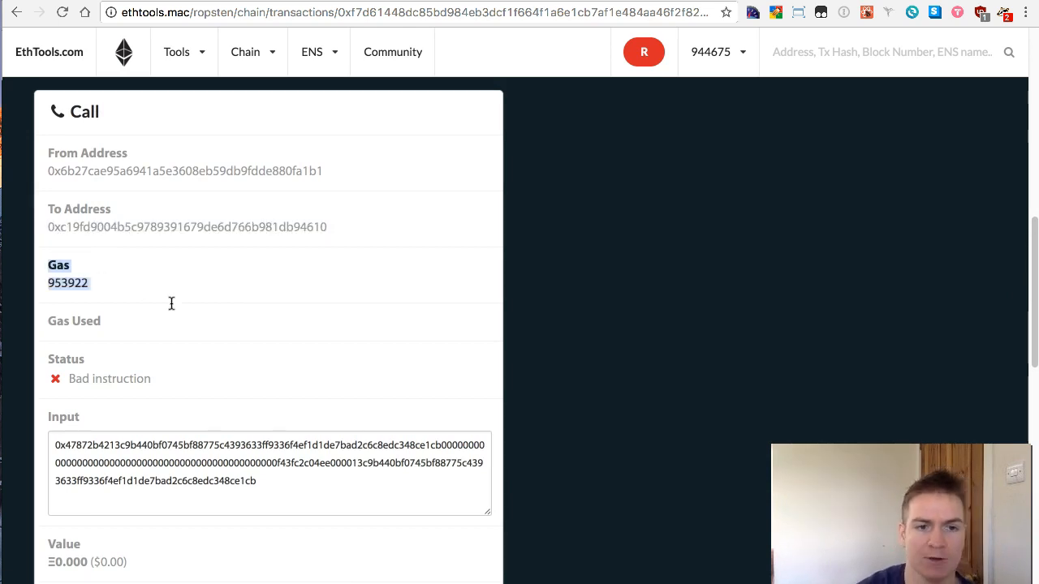
pyautogui.click(171, 304)
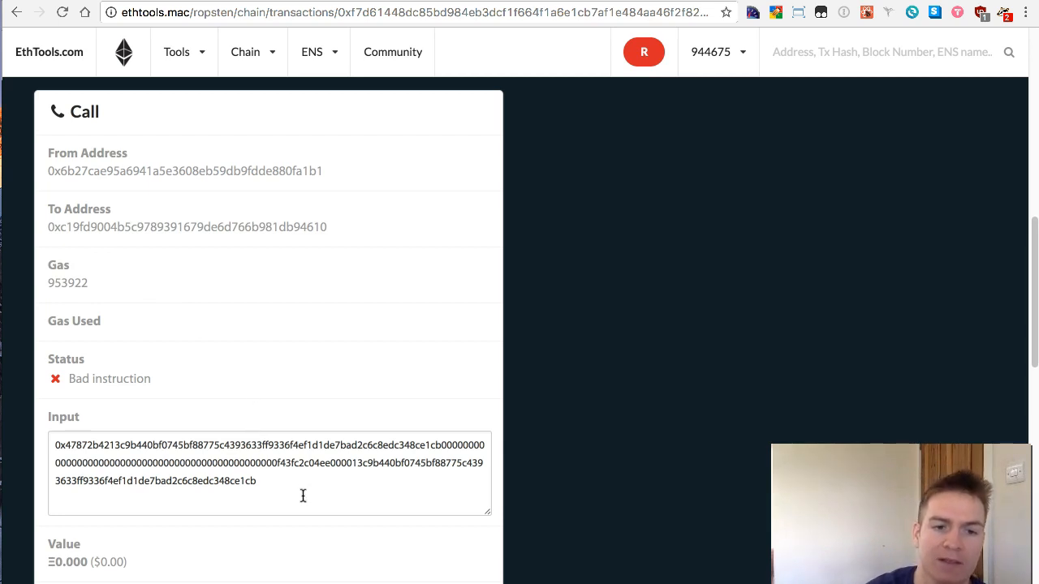
pyautogui.moveTo(301, 494); pyautogui.dragTo(112, 410)
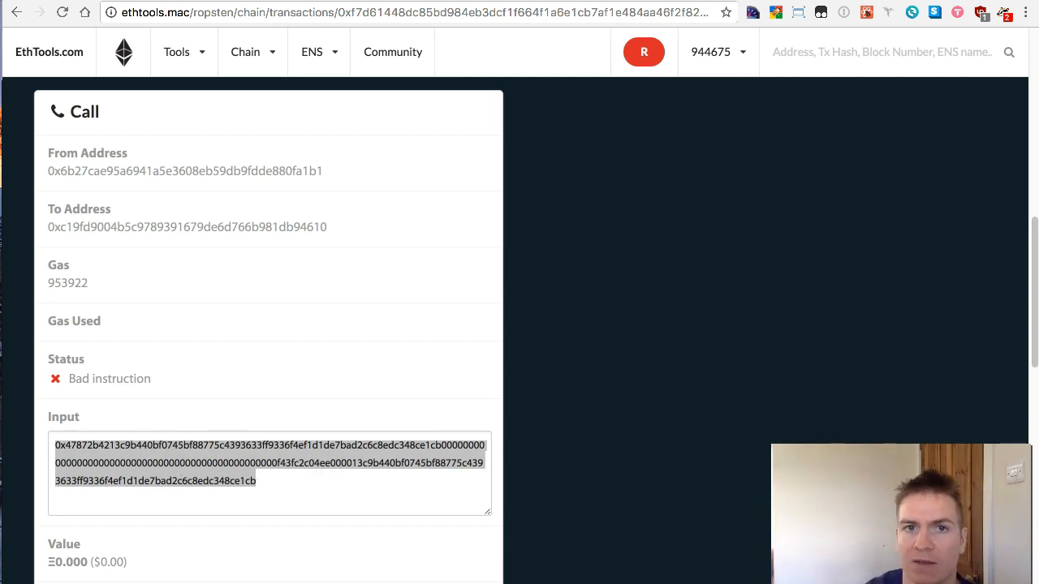
pyautogui.hotkey('ctrl', 'Tab')
pyautogui.moveTo(1035, 406); pyautogui.dragTo(1035, 487)
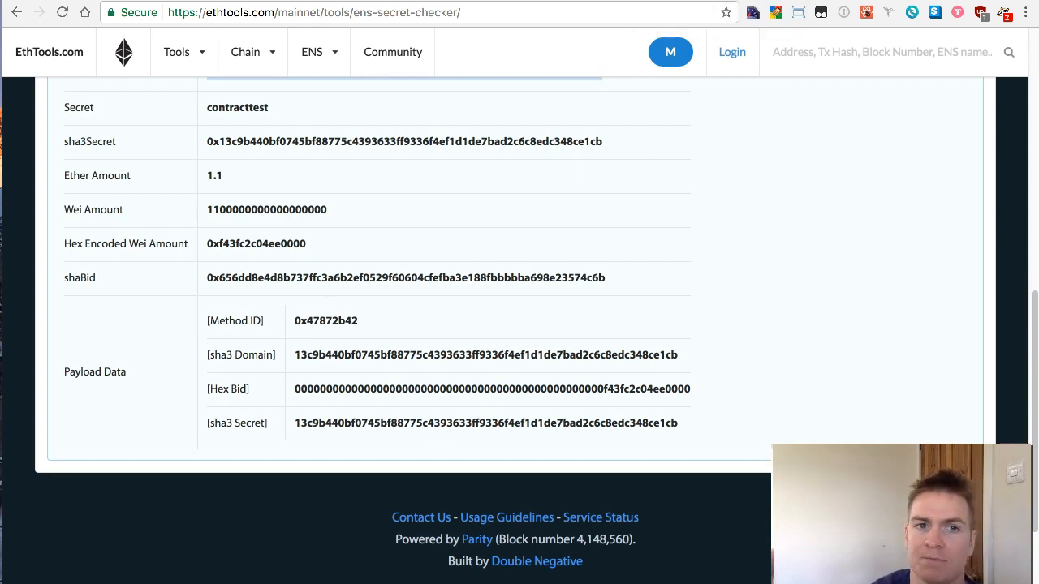
pyautogui.hotkey('ctrl', 'Tab')
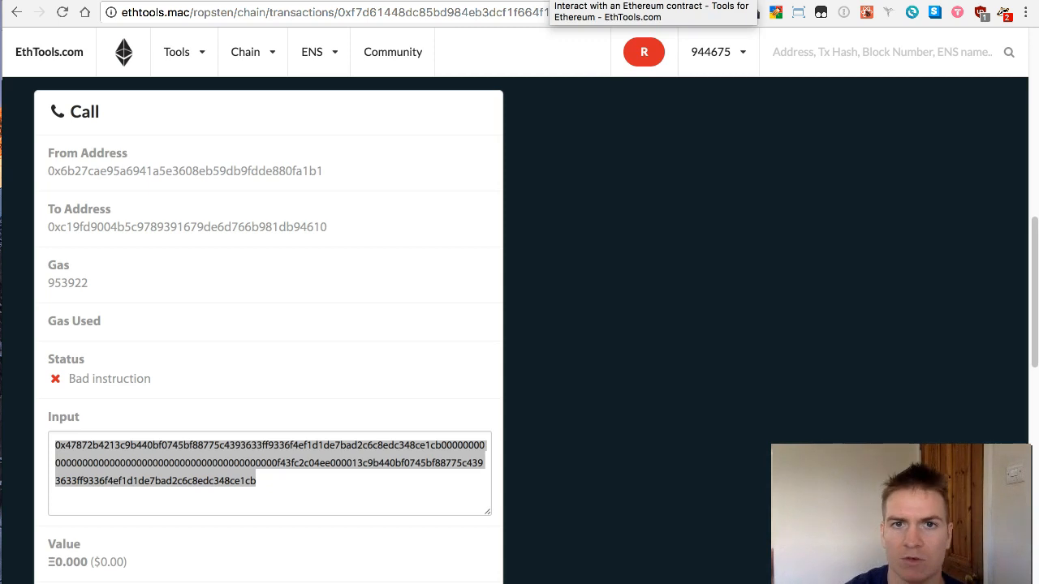
pyautogui.hotkey('ctrl', 'Tab')
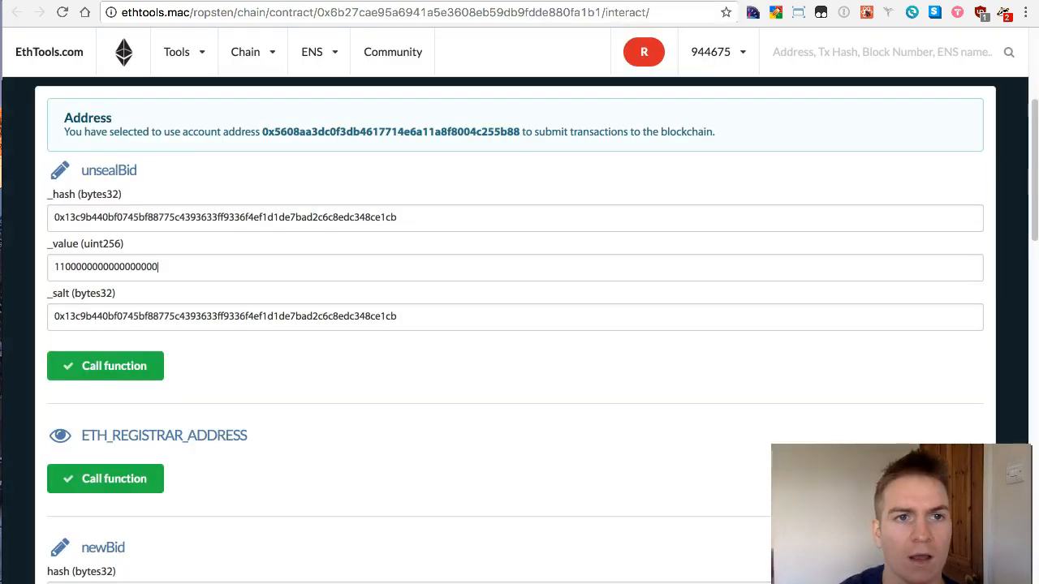